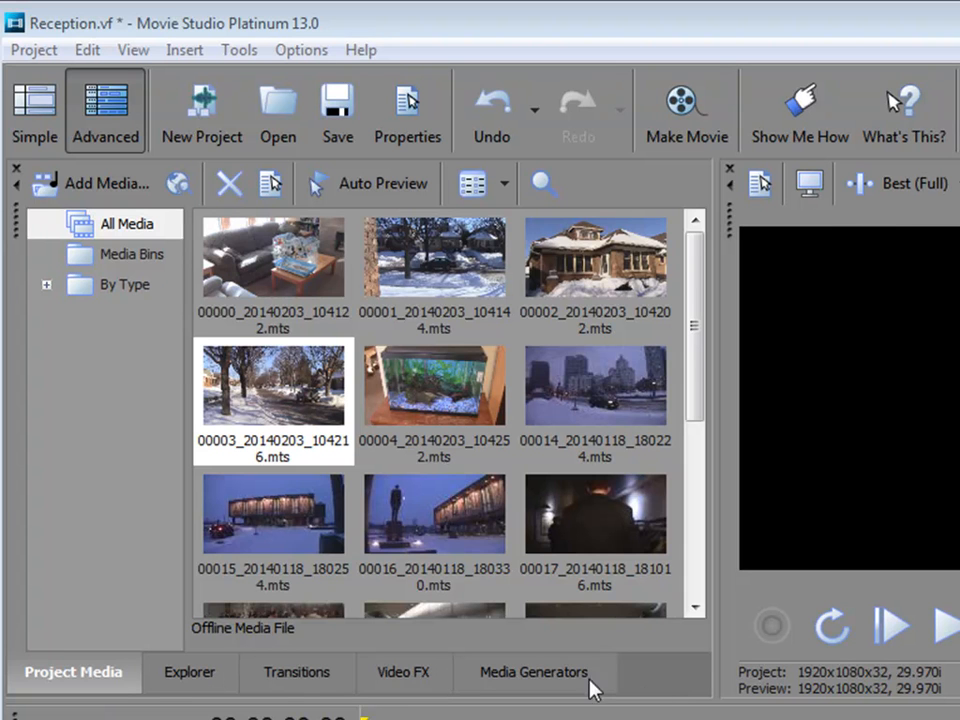
Look through the Media Generators, Video FX and Transitions collections and return to the project media.
click(542, 677)
click(418, 680)
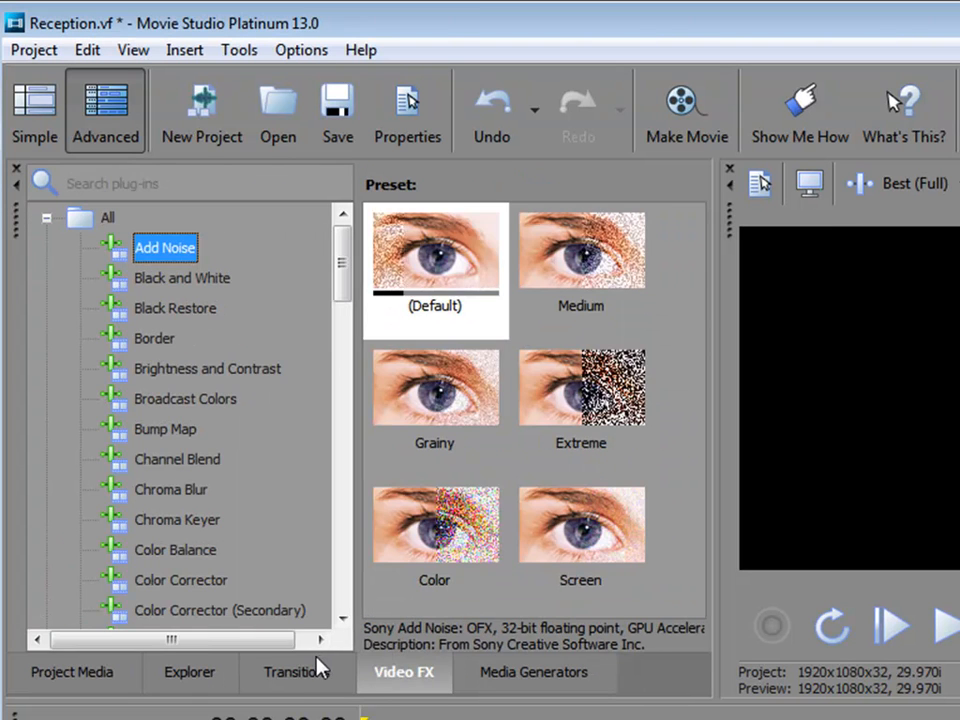
click(298, 675)
click(132, 680)
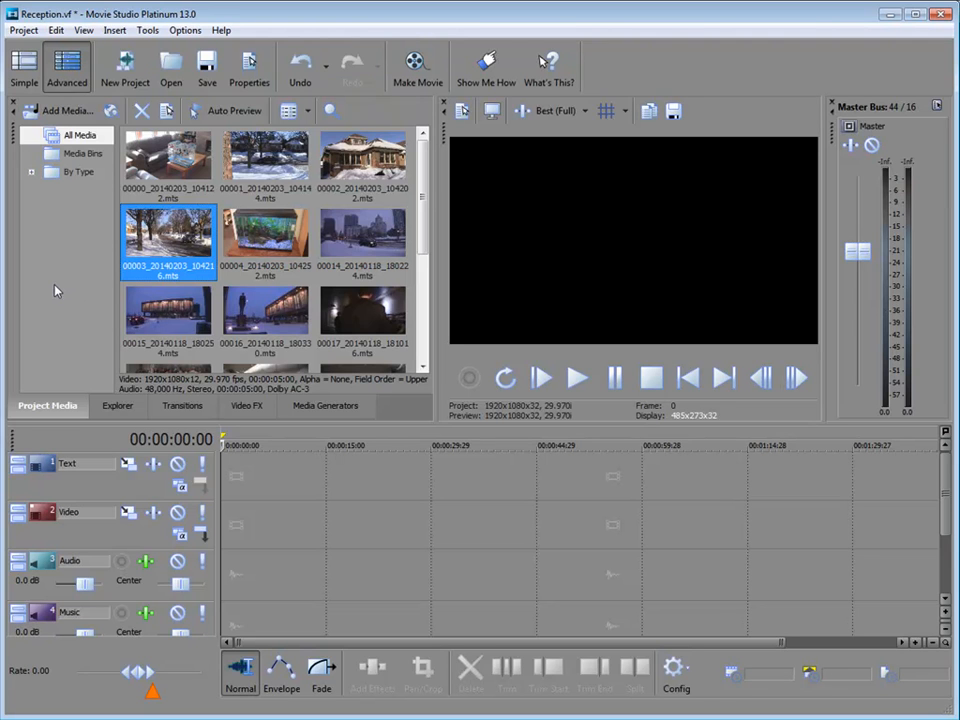
Switch the workspace to Simple mode and back to Advanced mode.
click(24, 68)
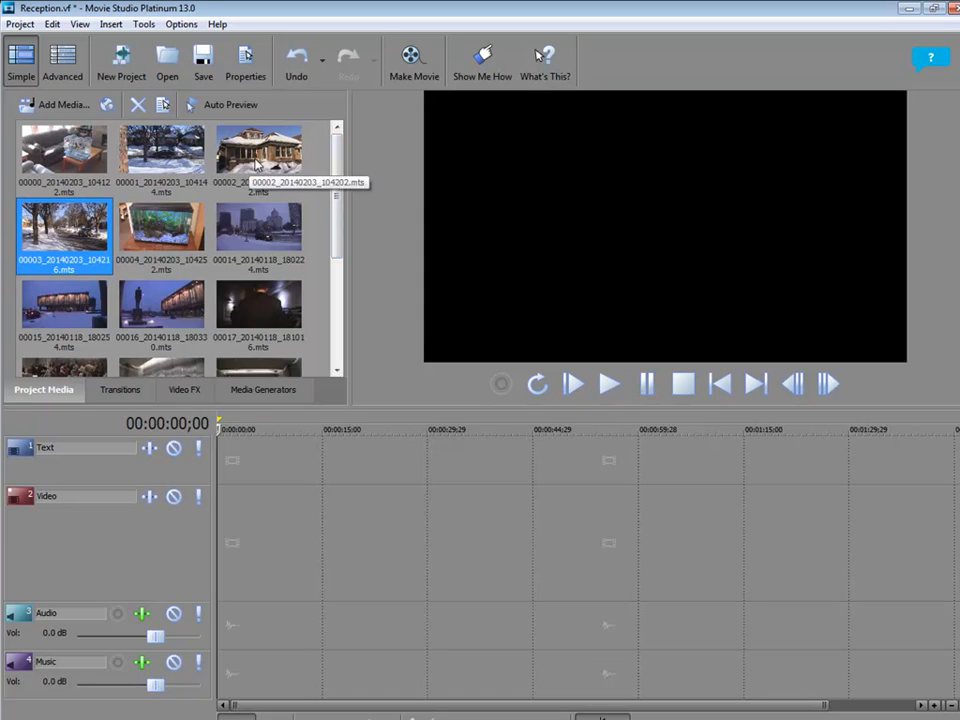
key(Right)
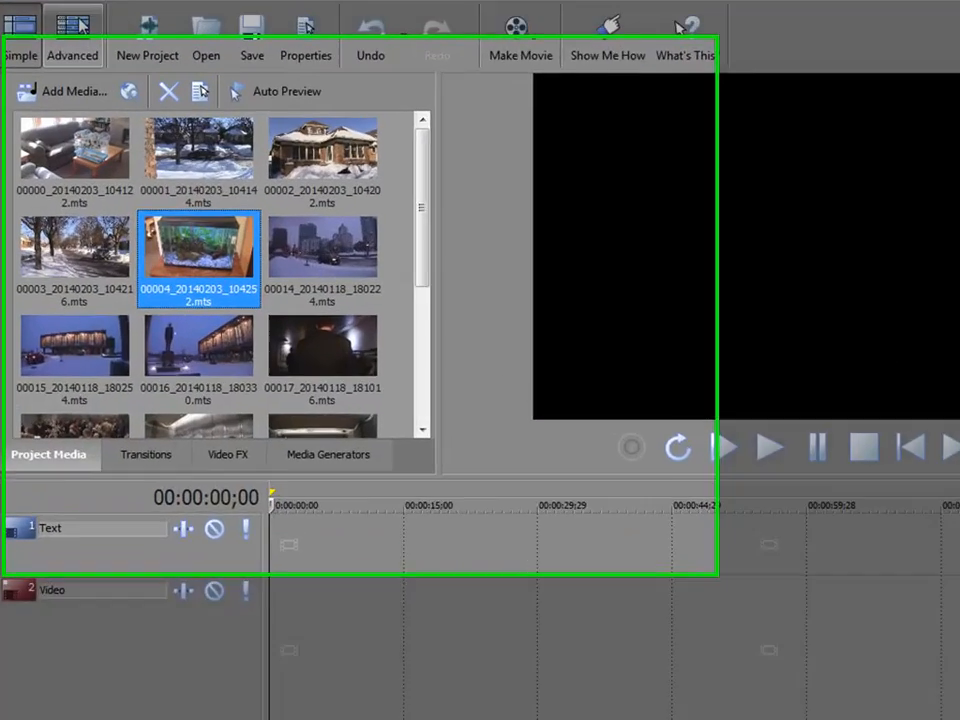
click(63, 63)
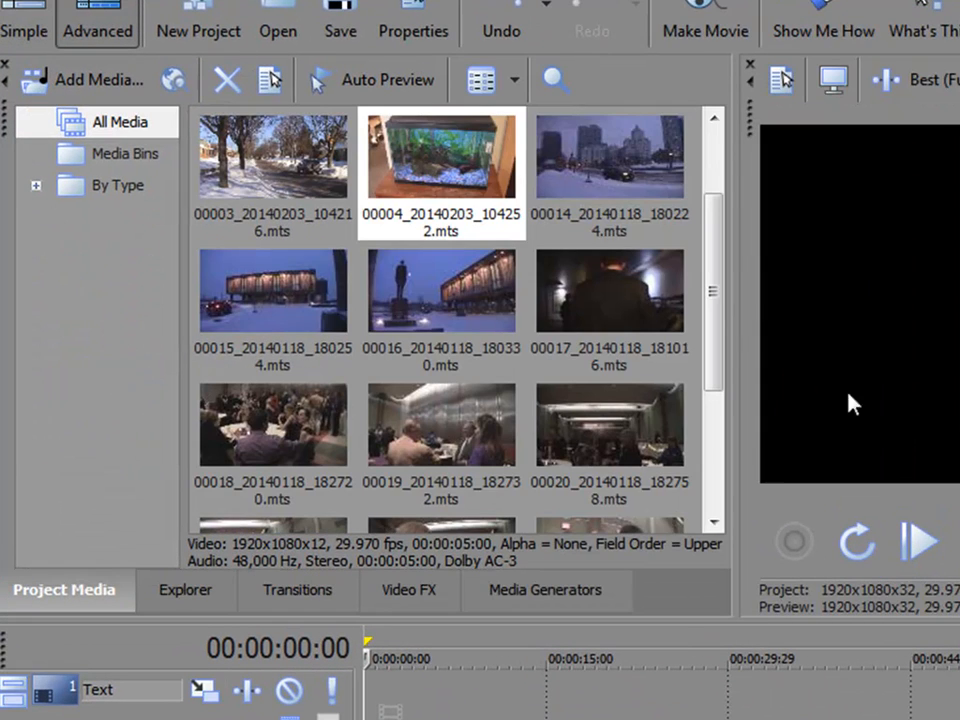
key(Right)
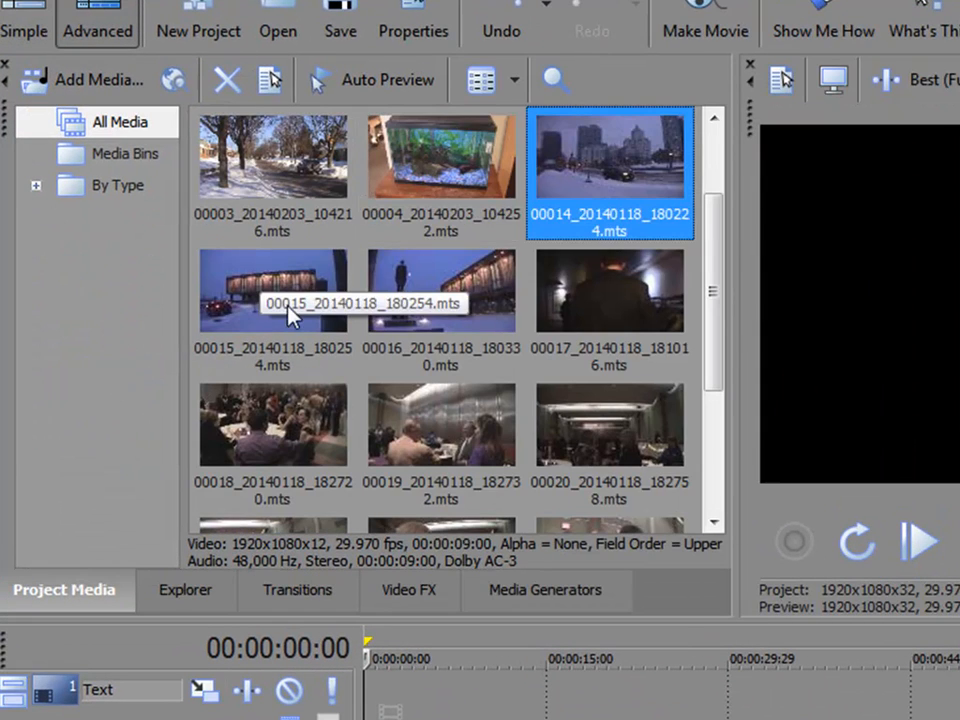
Open the clip 00015_20140118_180254.mts in the Trimmer and reposition the floating Trimmer window.
right_click(275, 278)
click(386, 240)
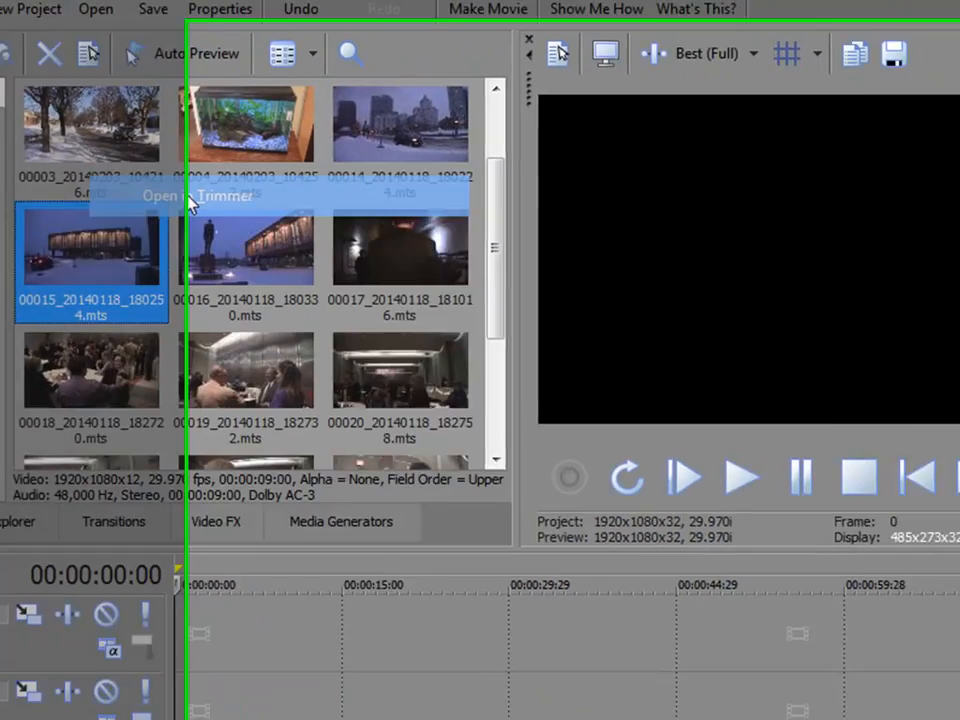
drag(759, 55, 648, 55)
drag(434, 38, 336, 28)
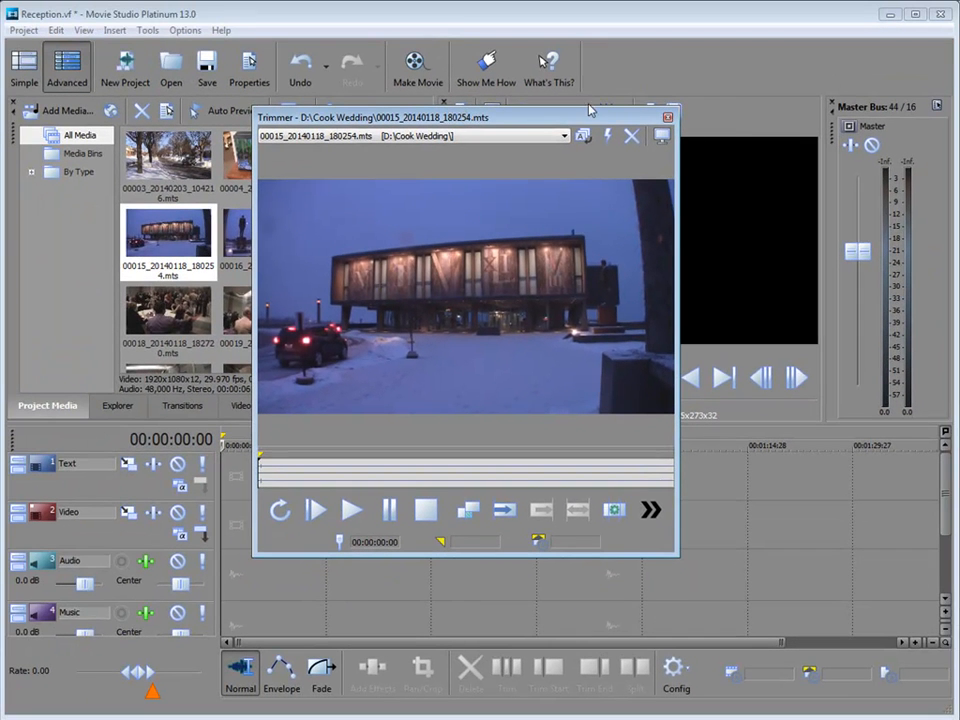
drag(598, 125, 573, 167)
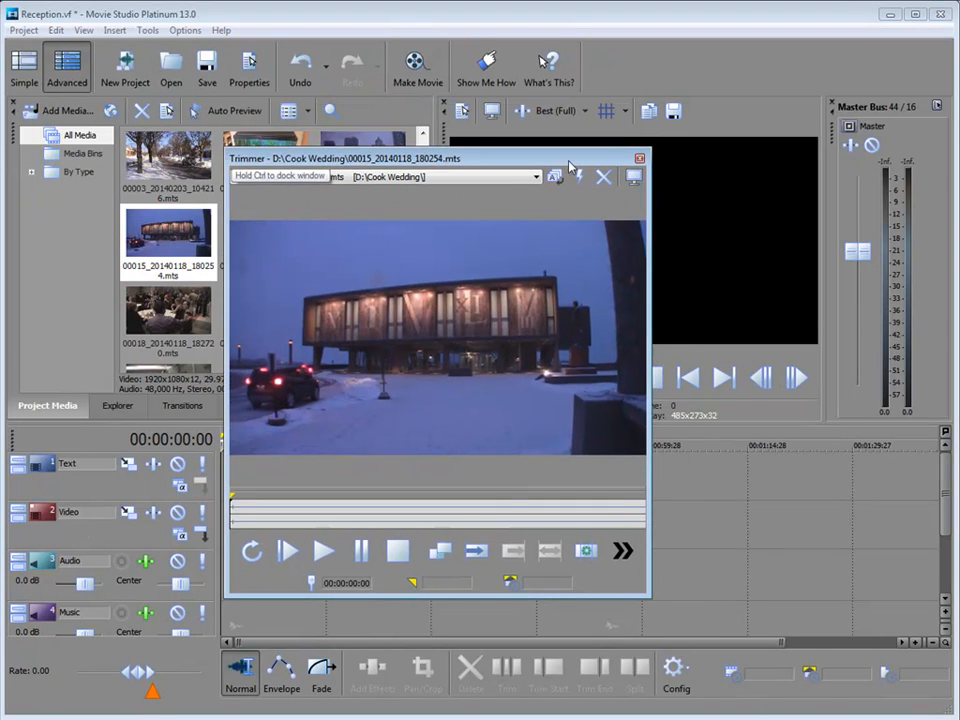
Dock the Trimmer between the project media and the video preview and widen it.
click(88, 268)
mouse_move(540, 160)
mouse_down()
mouse_move(848, 231)
mouse_move(912, 422)
mouse_move(519, 120)
mouse_move(546, 137)
mouse_up()
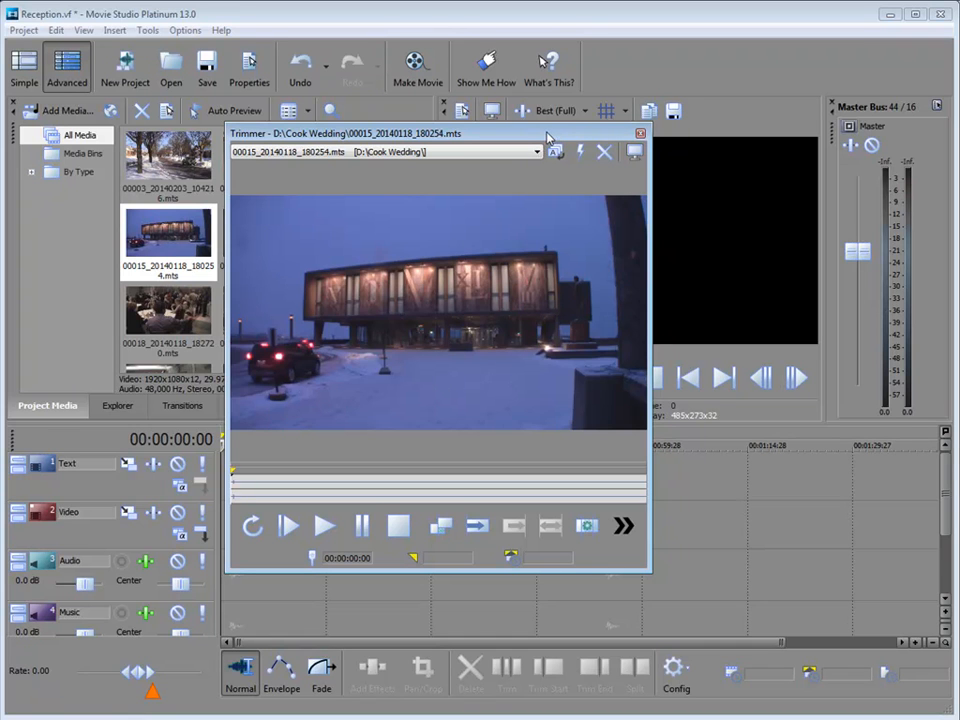
drag(548, 137, 604, 143)
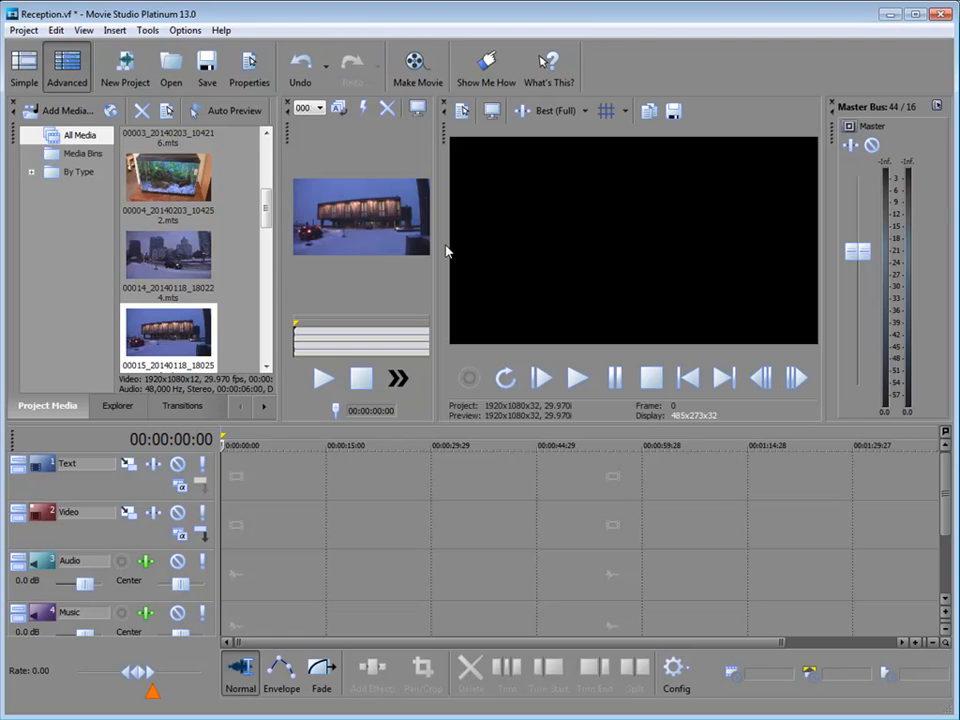
drag(433, 248, 514, 256)
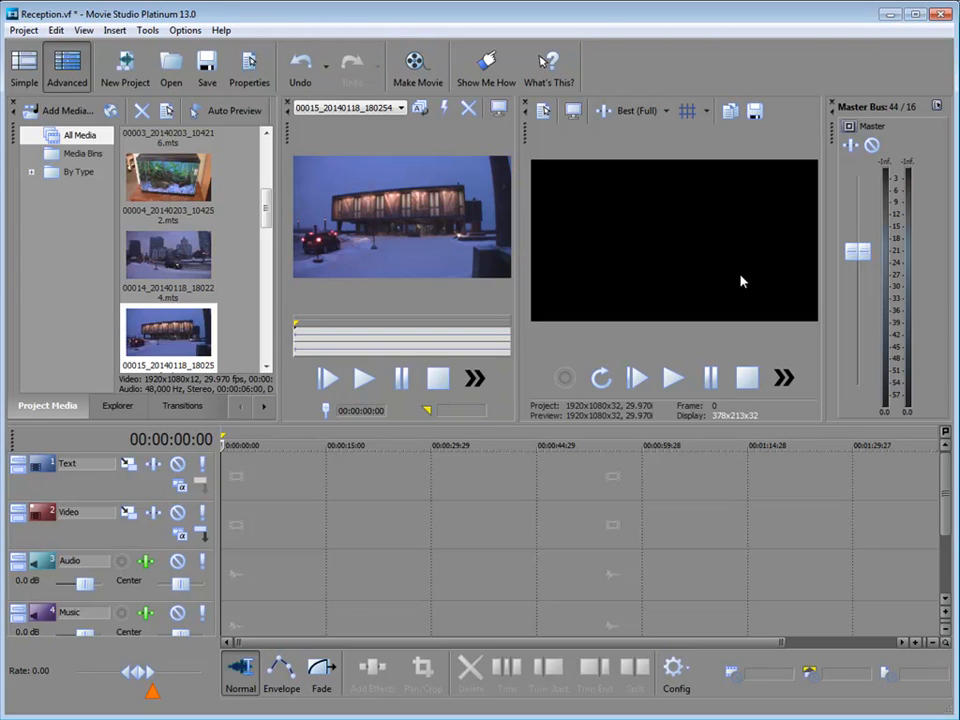
drag(517, 255, 563, 321)
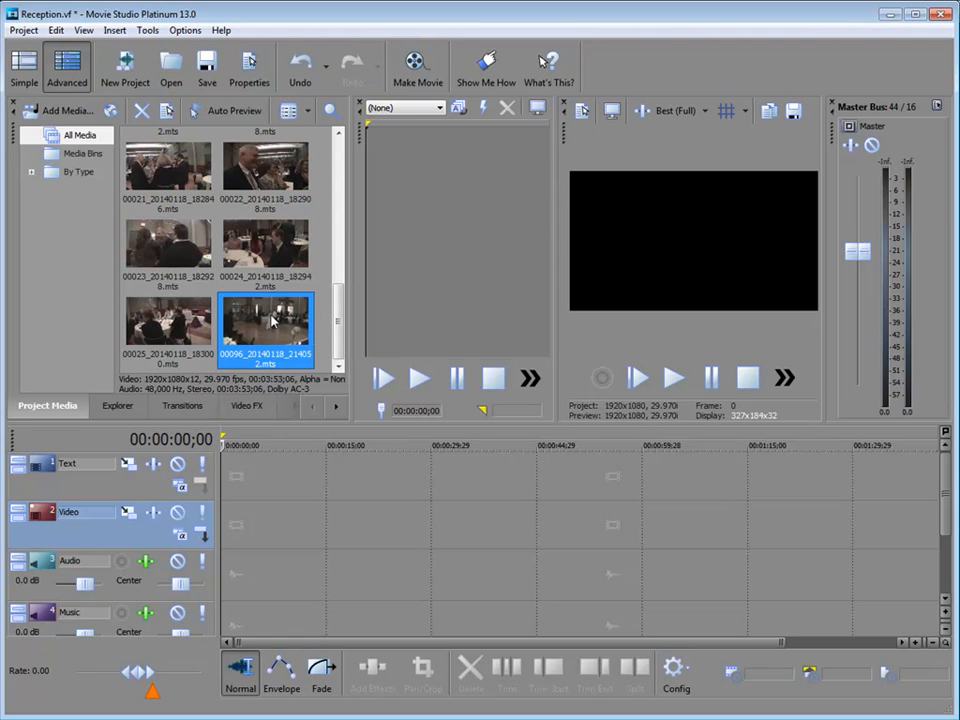
Place the full clip 00096_20140118_214052.mts on the Video track and delete it from the timeline.
drag(263, 425, 238, 561)
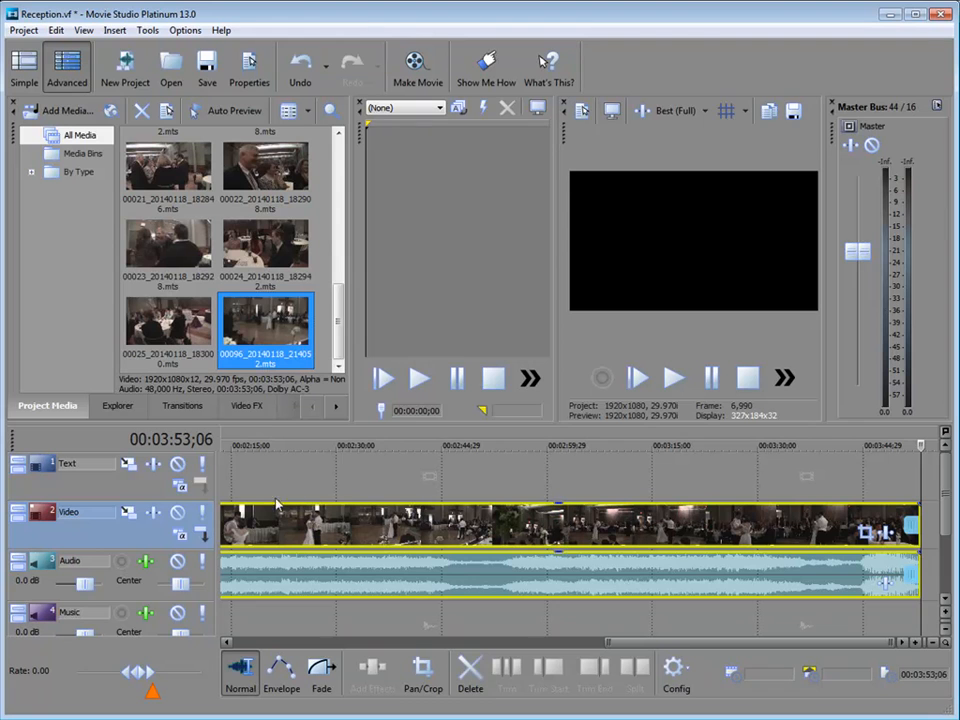
click(443, 527)
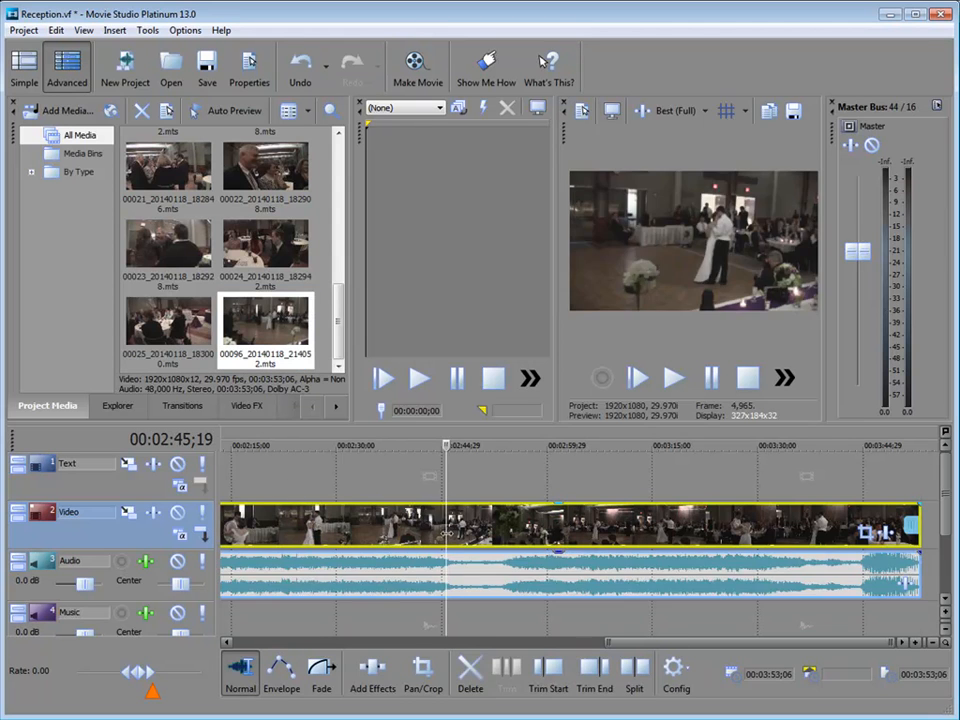
key(Delete)
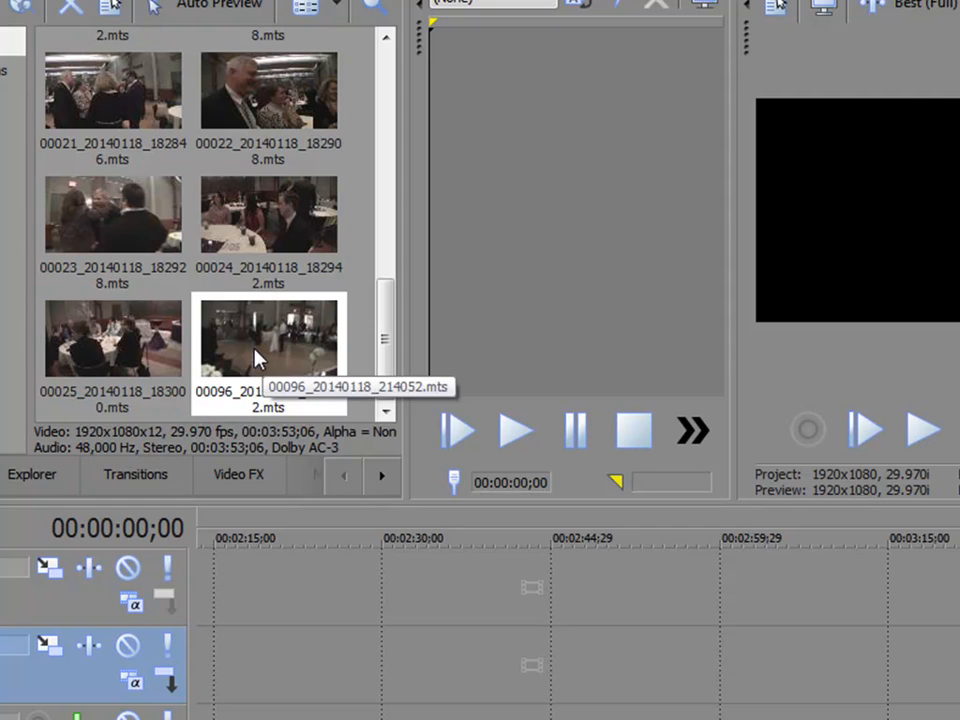
Open the clip 00096_20140118_214052.mts in the Trimmer and enlarge the Trimmer on both sides.
right_click(256, 350)
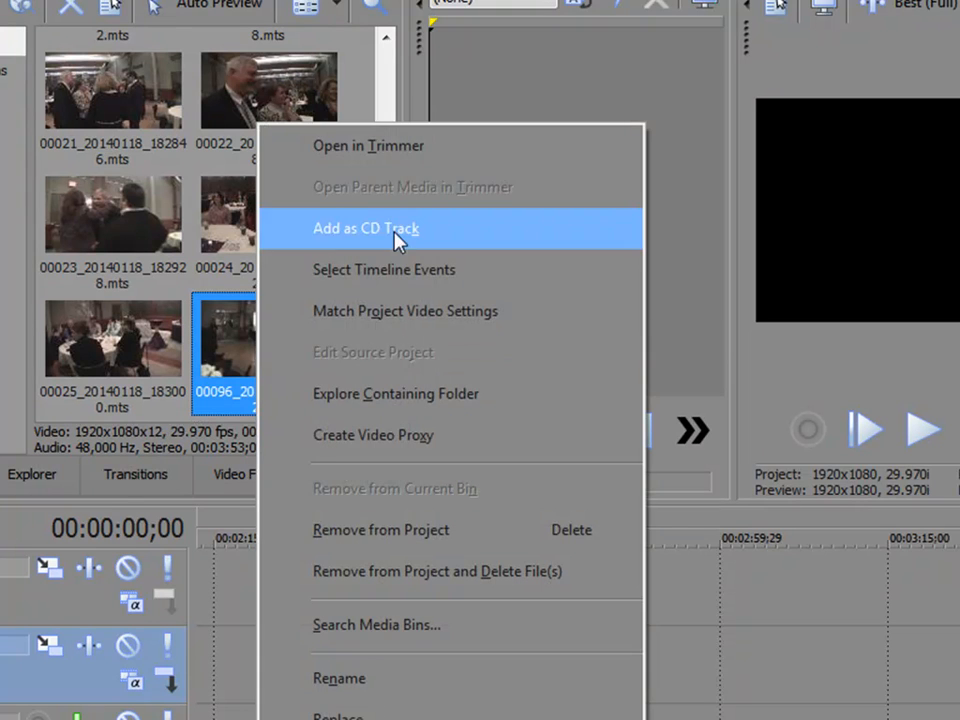
click(375, 168)
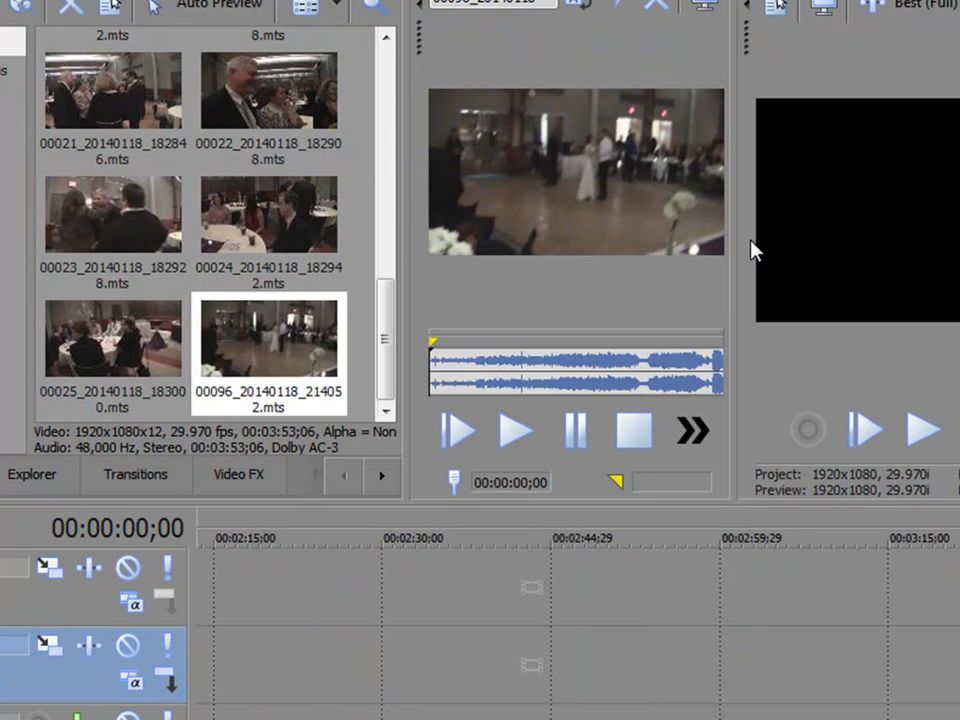
drag(733, 249, 846, 274)
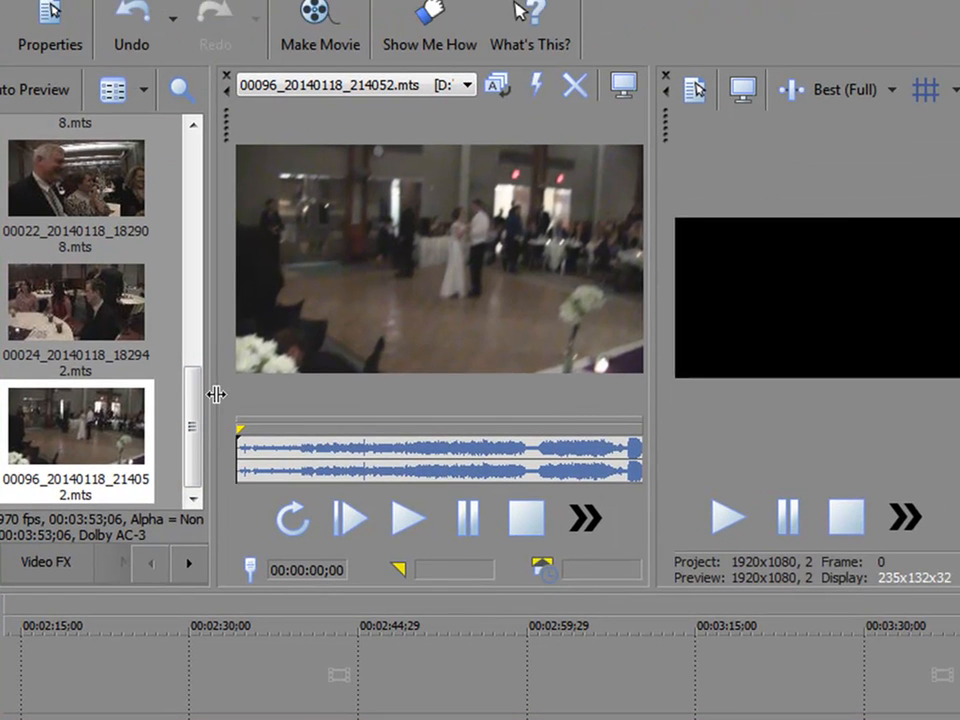
drag(216, 394, 93, 411)
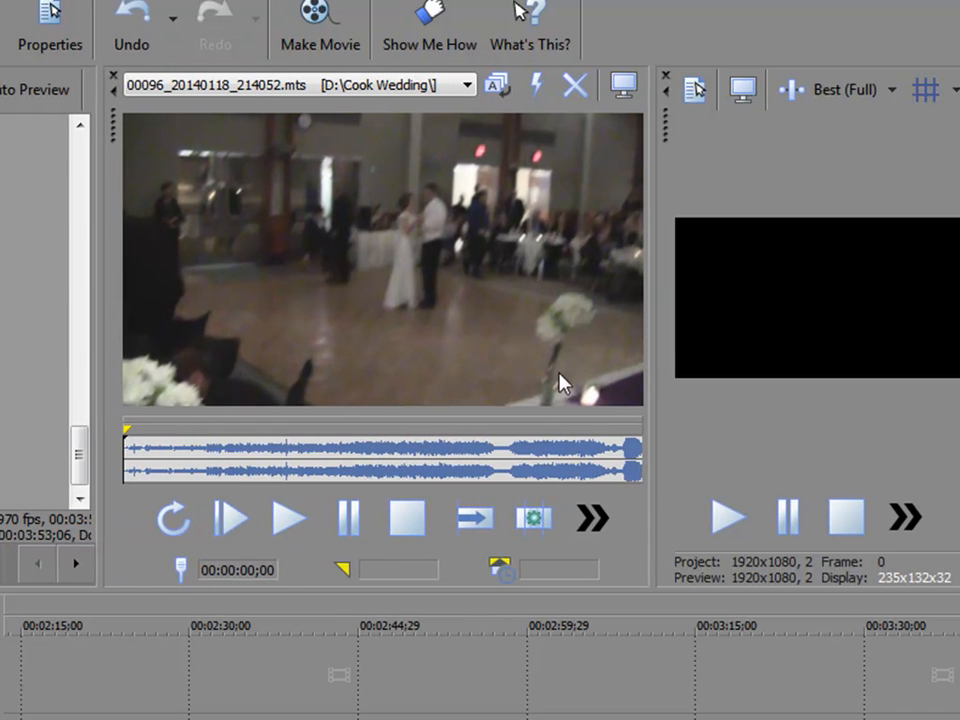
Select the range 00:01:06;03 to 00:01:30;19 in the Trimmer, add it to the Video track and close the gap before it.
click(272, 451)
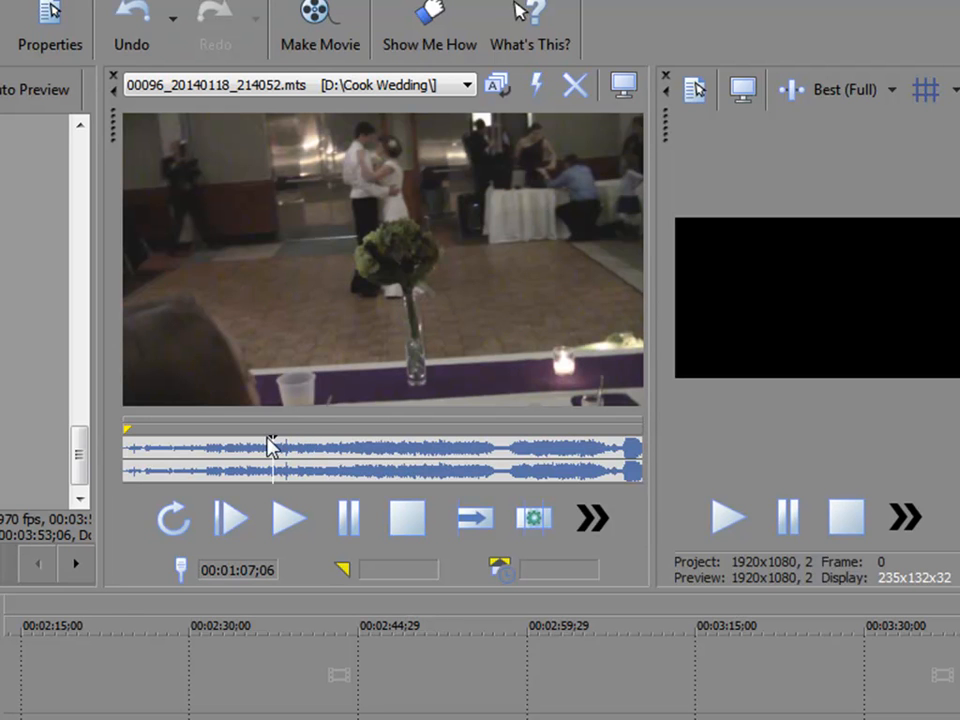
drag(272, 444, 325, 436)
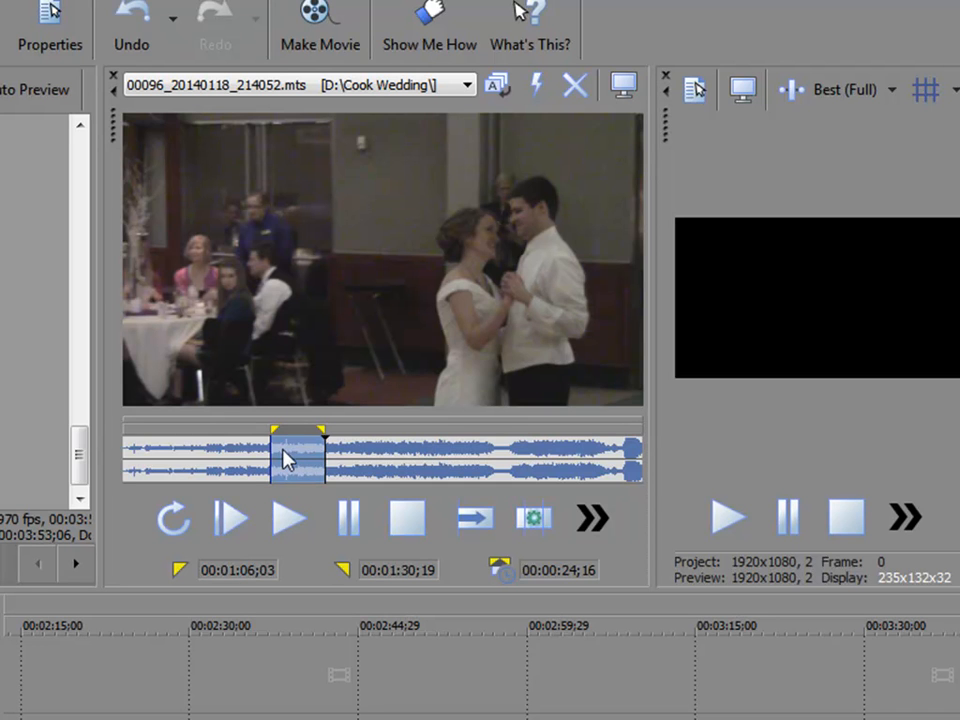
drag(285, 460, 28, 719)
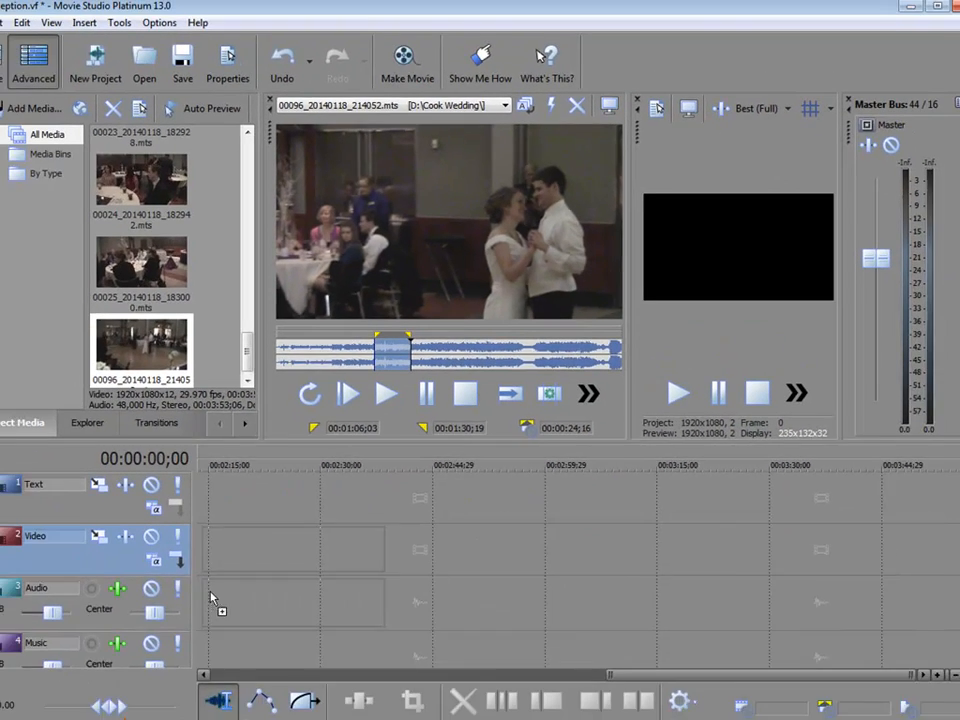
drag(212, 600, 210, 601)
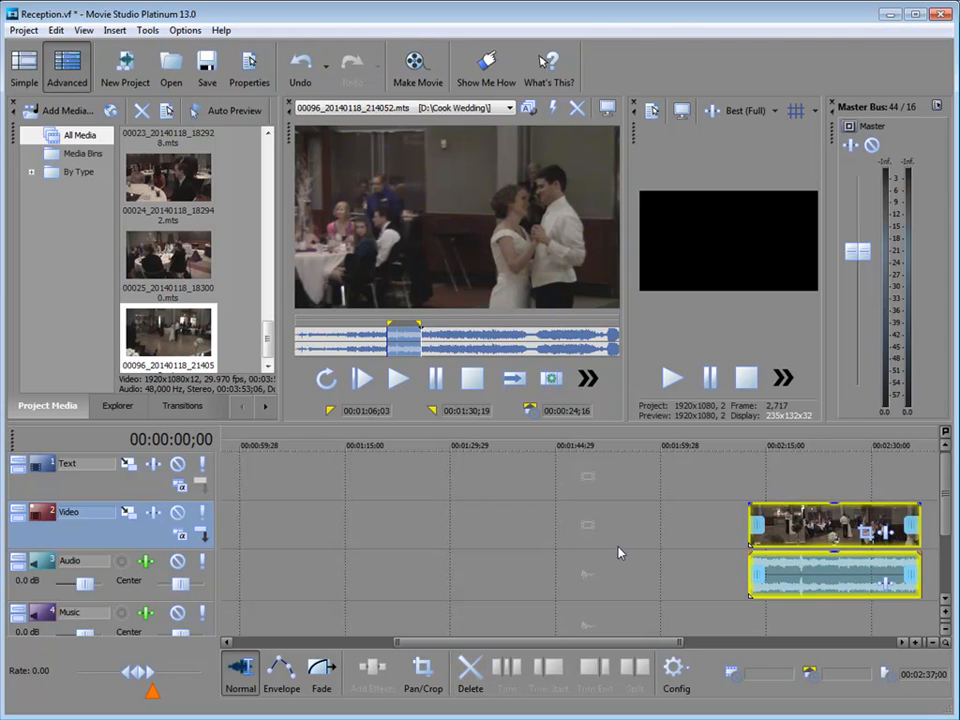
double_click(641, 530)
key(Delete)
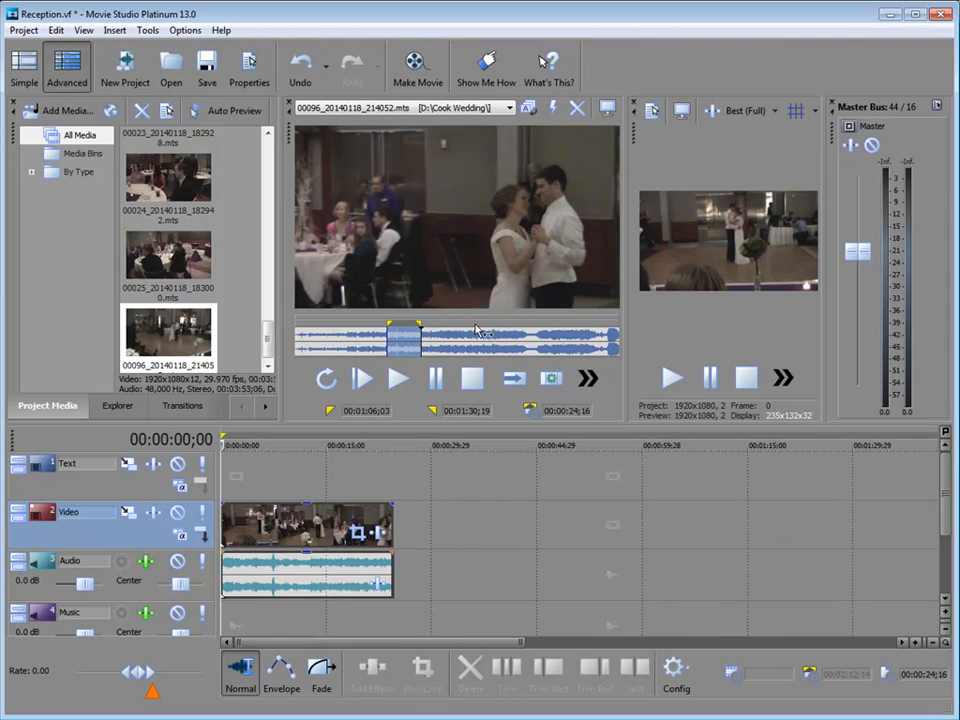
Append two more trimmed ranges of the clip to the Video track, the last one running from 00:02:42;22 to 00:03:30;08.
drag(445, 338, 398, 590)
drag(567, 340, 590, 580)
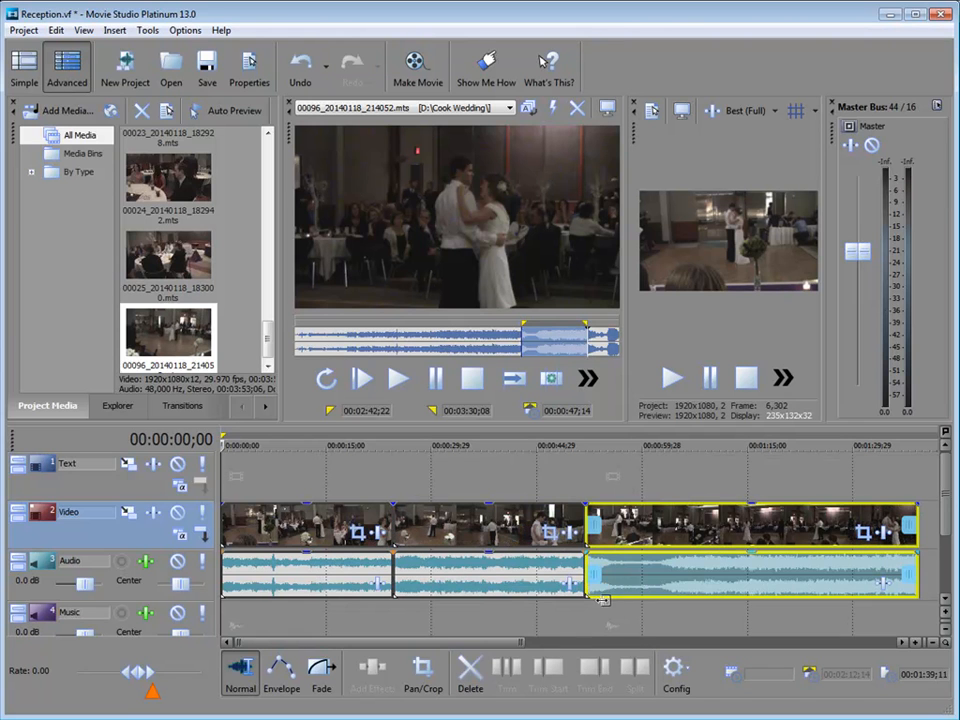
Delete all three trimmed clips from the timeline.
click(656, 524)
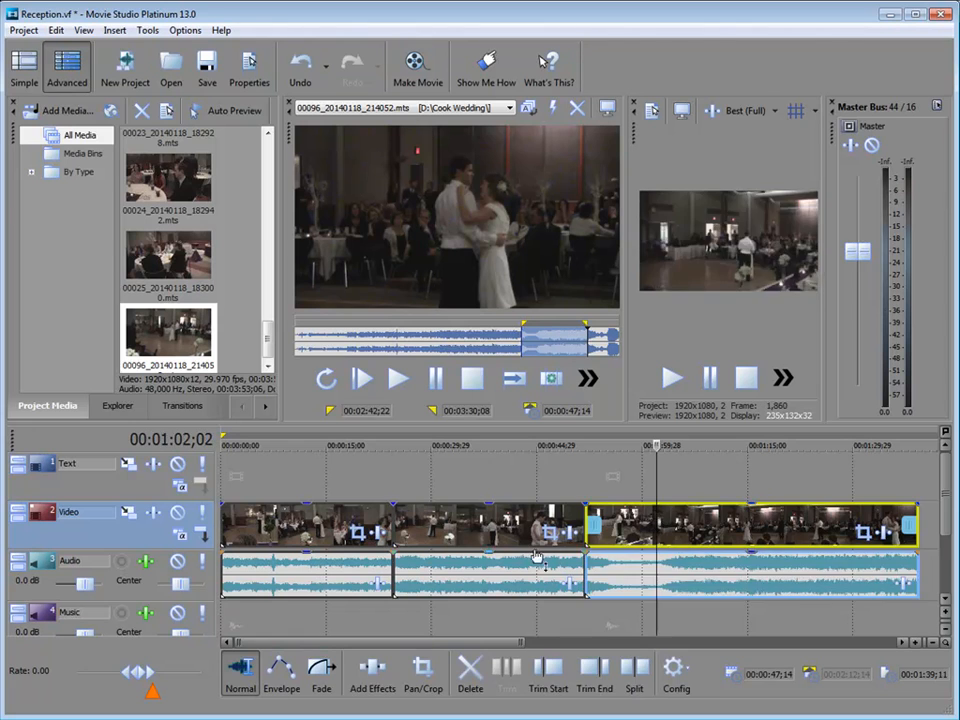
key(Delete)
click(507, 527)
key(Delete)
click(323, 527)
key(Delete)
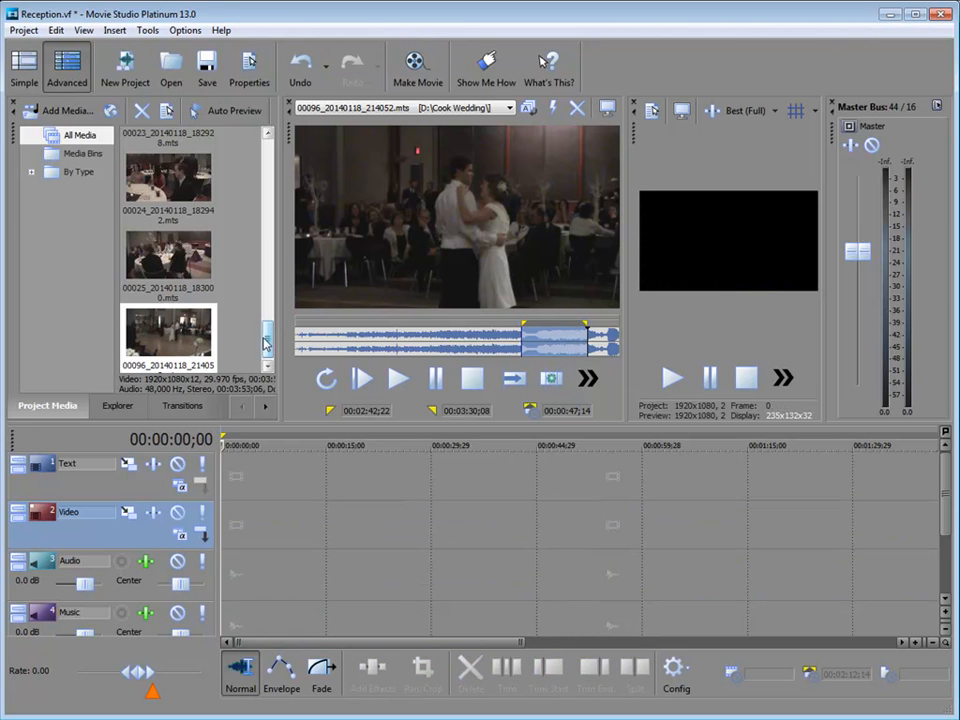
Widen the project media area and adjust the Trimmer selection to run from 00:02:44;17 to 00:03:30;03.
drag(288, 318, 352, 317)
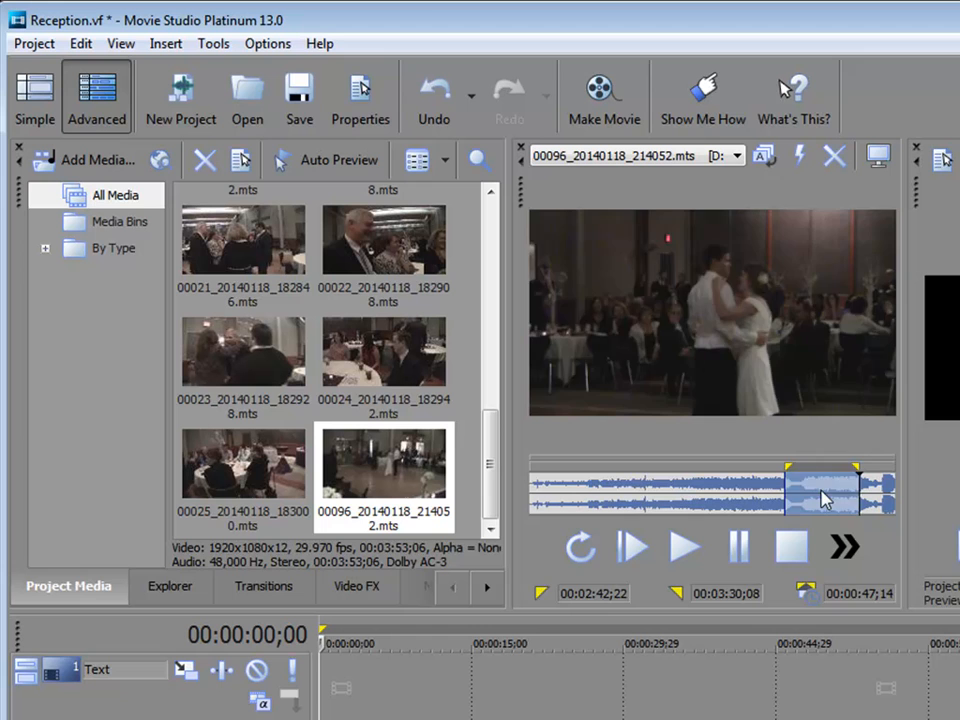
drag(787, 486, 793, 486)
drag(858, 497, 858, 497)
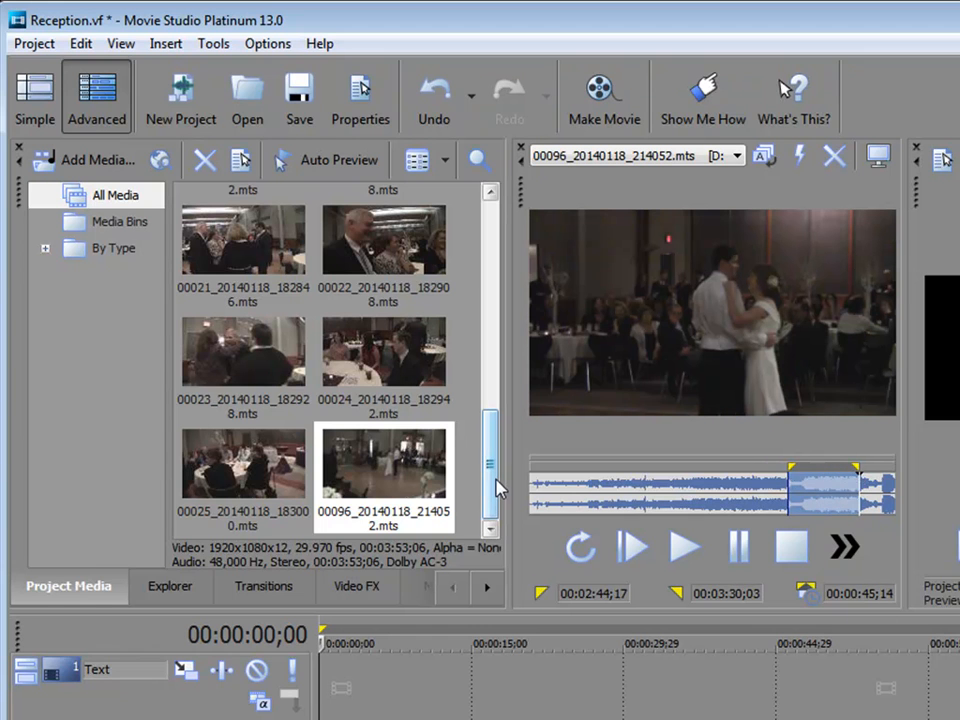
Create a subclip named Dance1 from the Trimmer selection and select it in the project media.
click(829, 566)
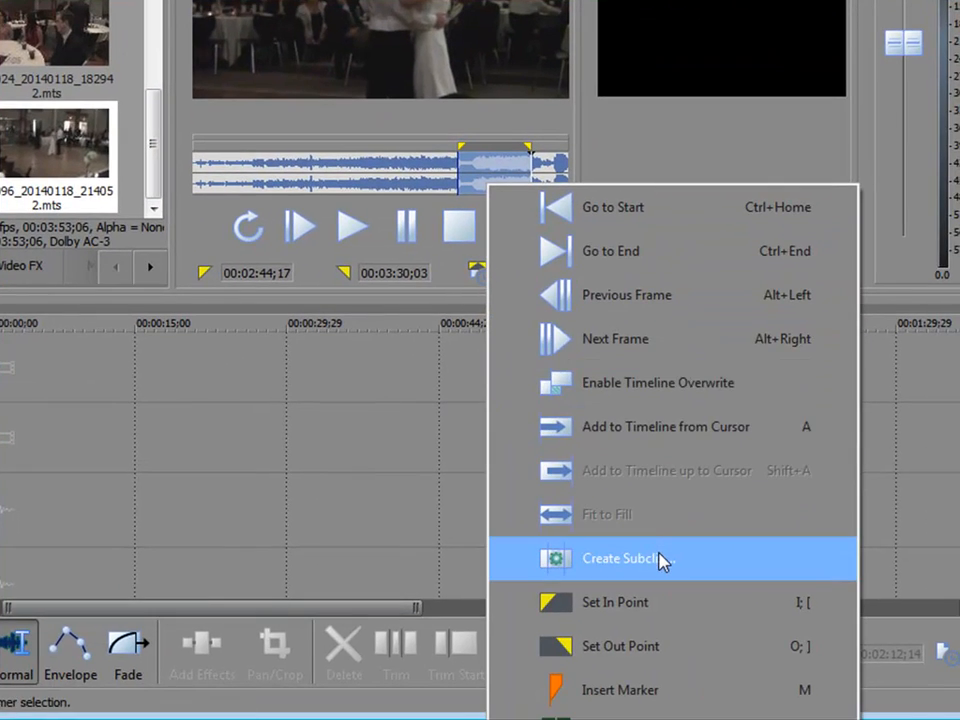
click(658, 550)
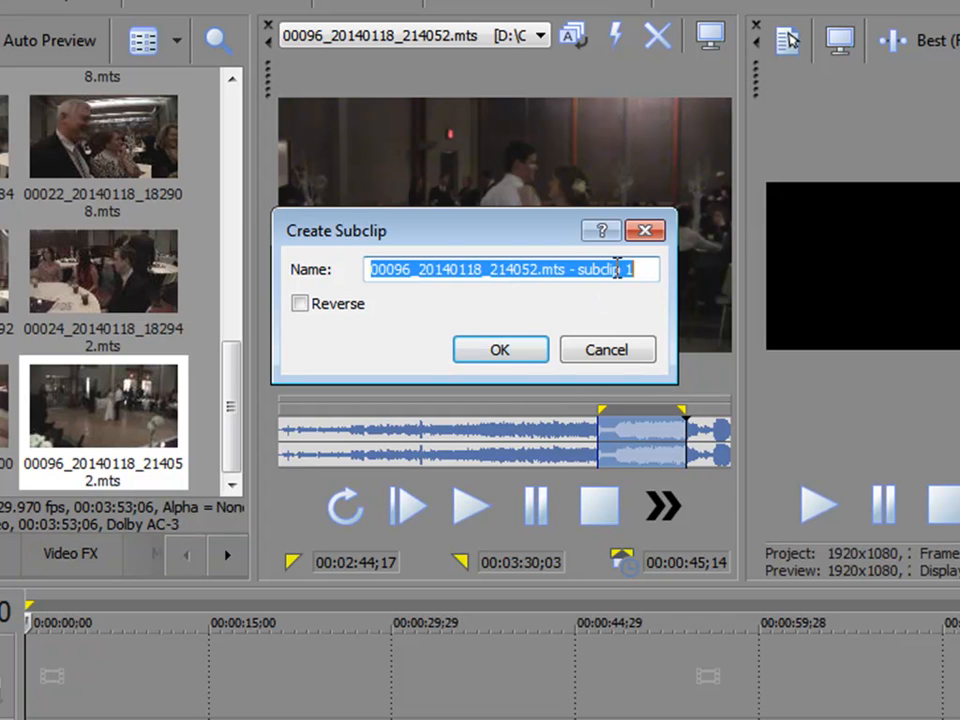
text(Dance1)
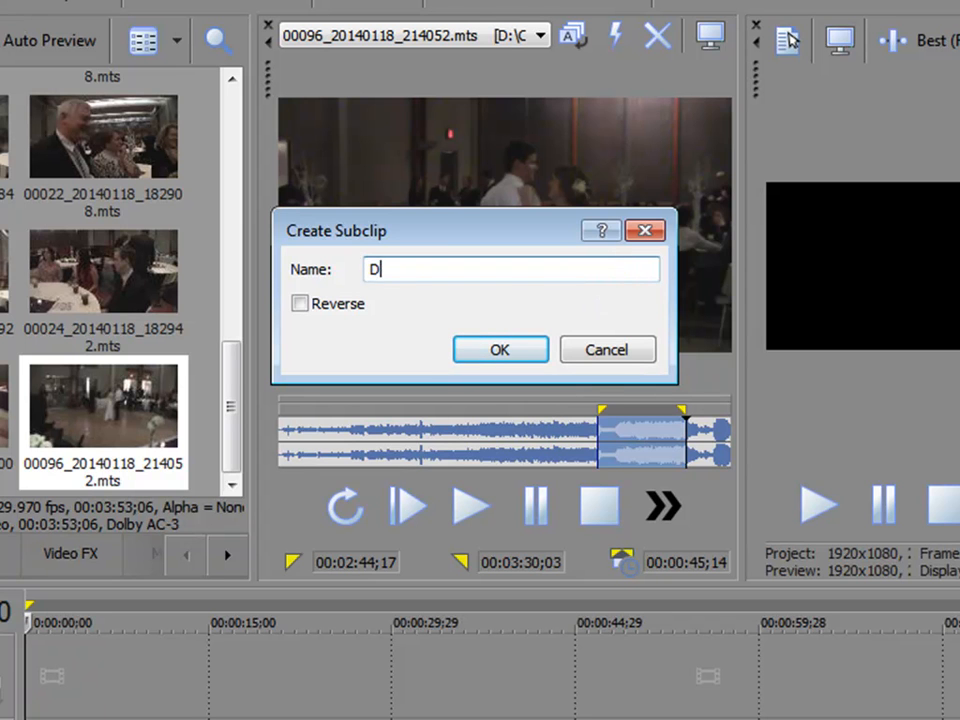
key(Return)
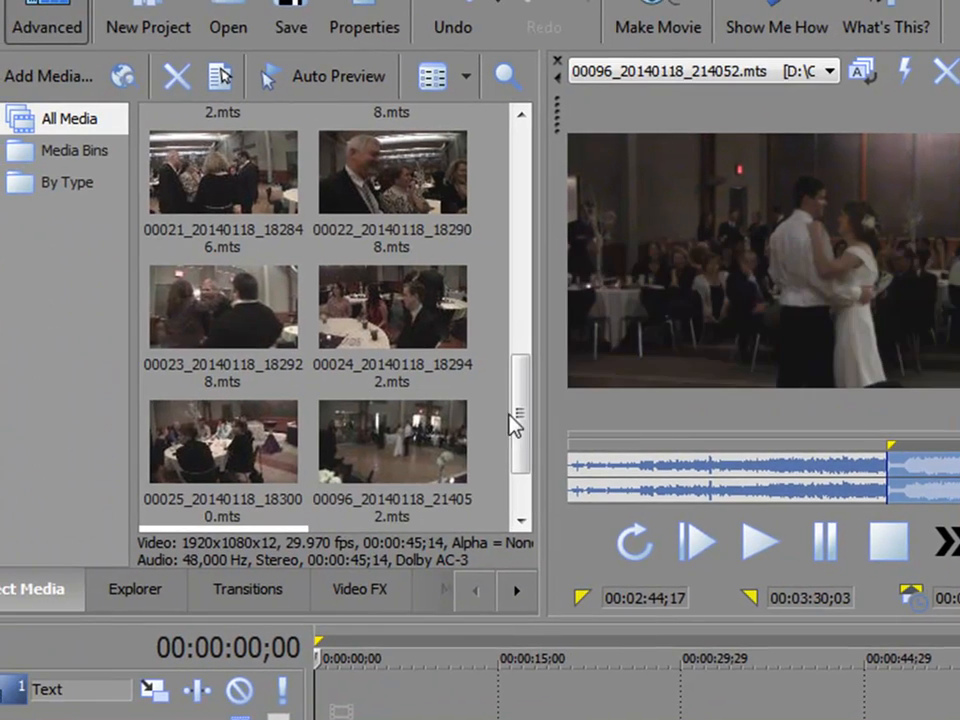
click(233, 465)
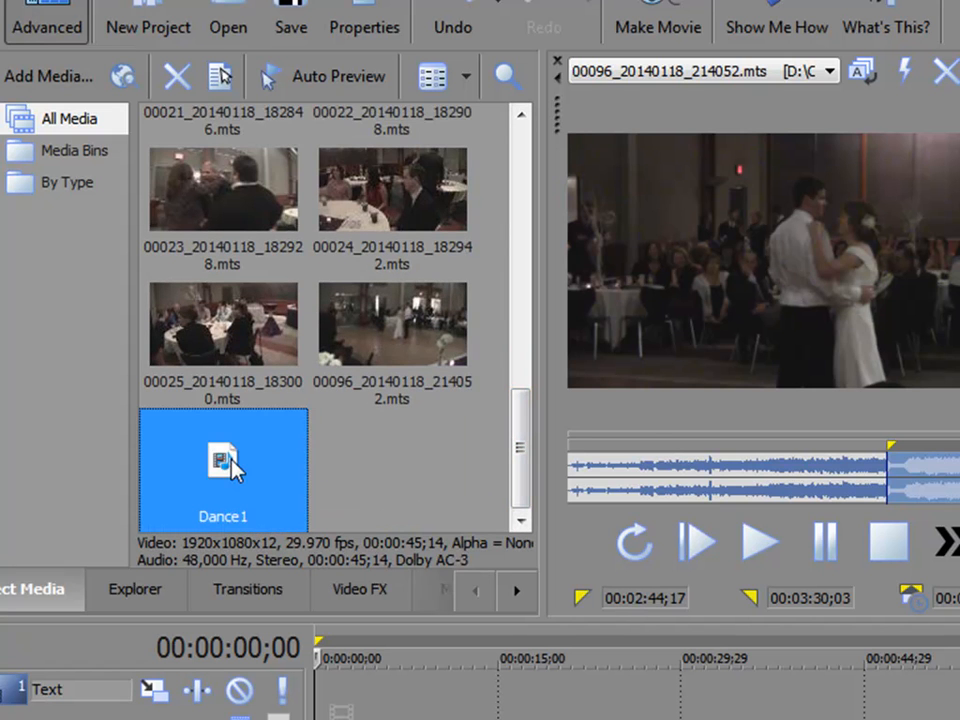
Open the Dance1 subclip in the Trimmer and place the cursor partway along its waveform.
right_click(231, 465)
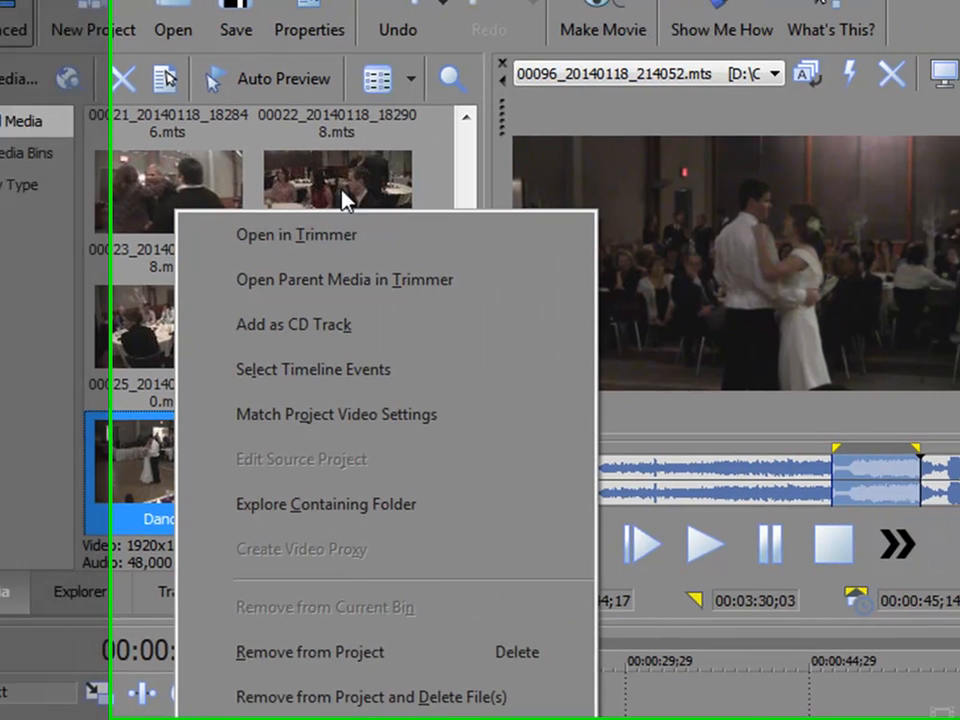
click(381, 233)
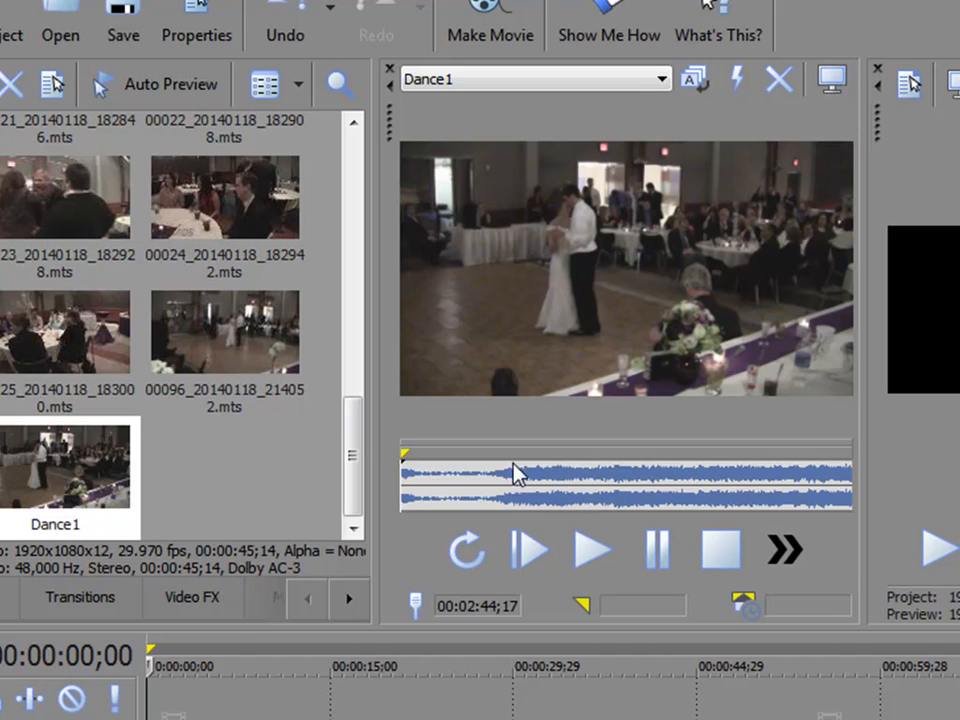
click(551, 484)
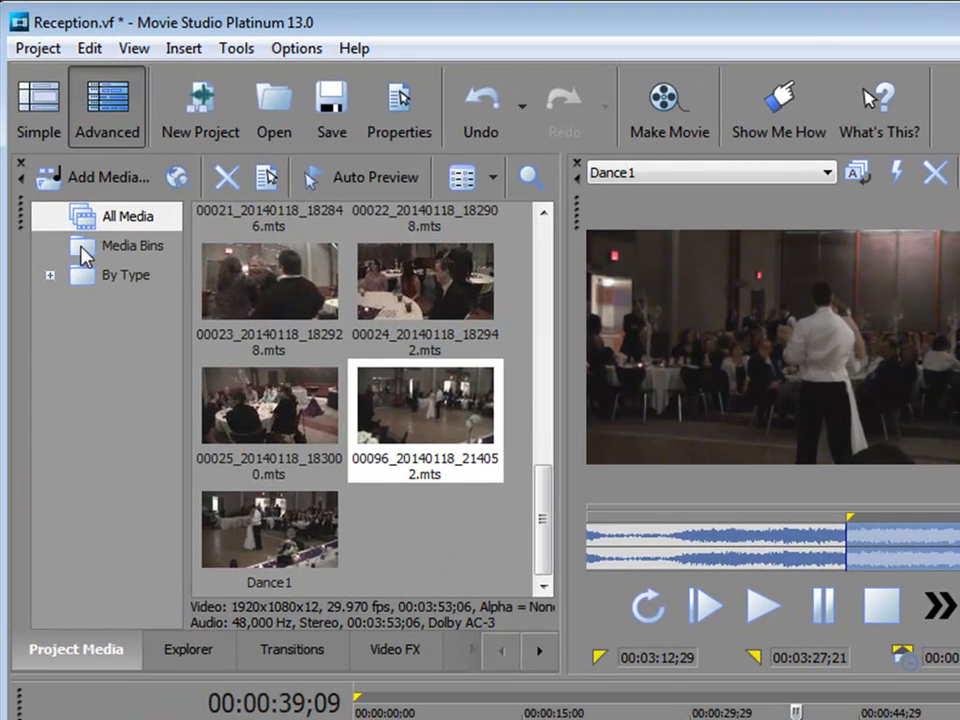
Create a new bin named Dance under Media Bins in the project media.
click(76, 230)
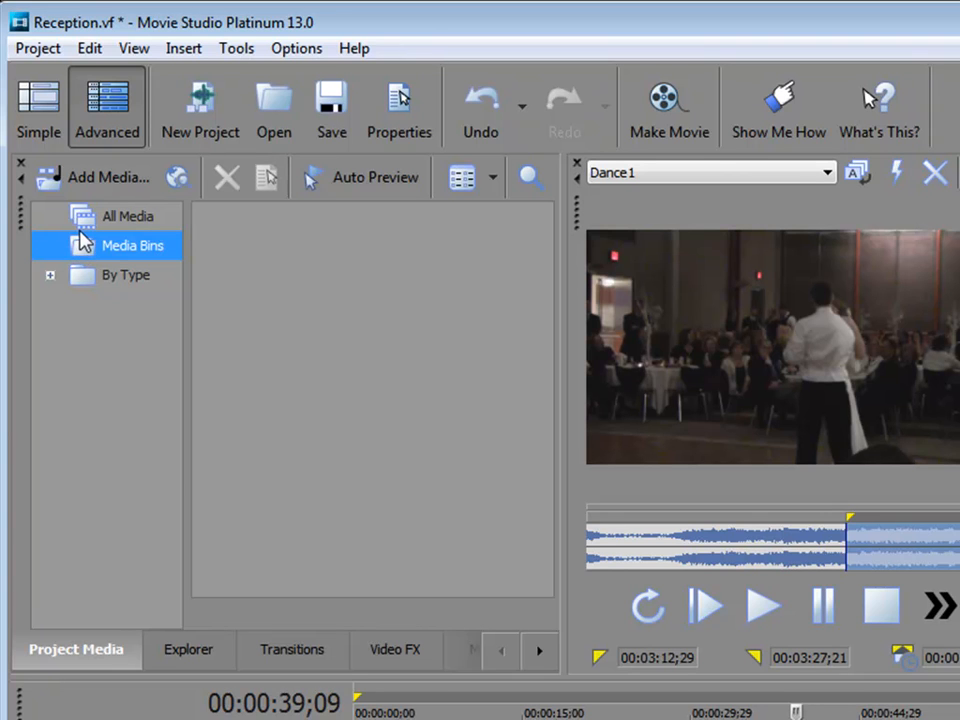
right_click(80, 244)
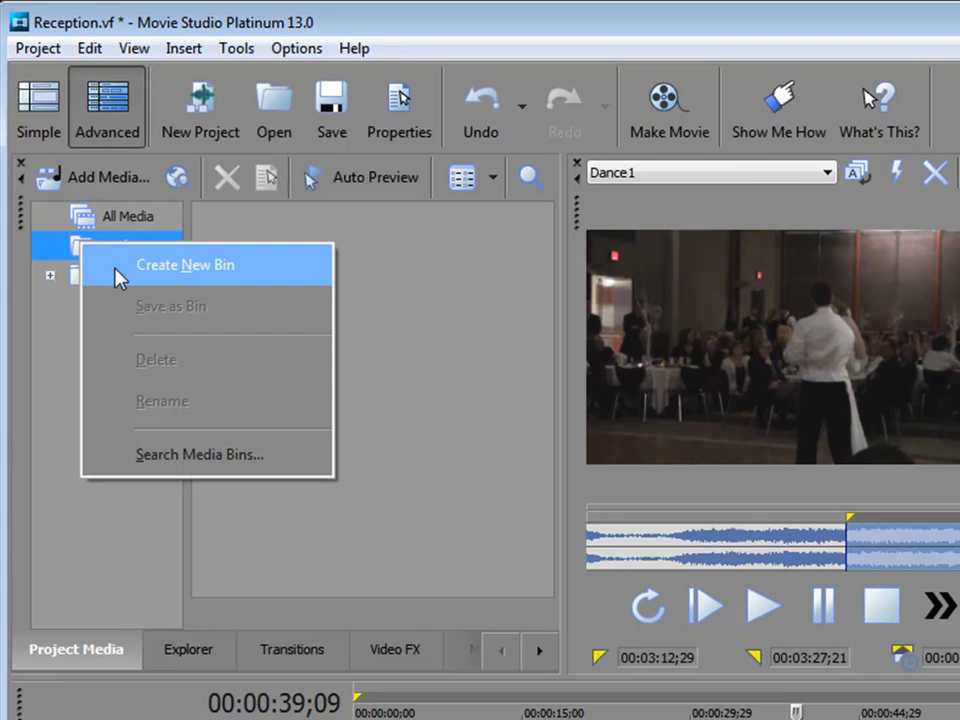
click(216, 268)
text(Dance)
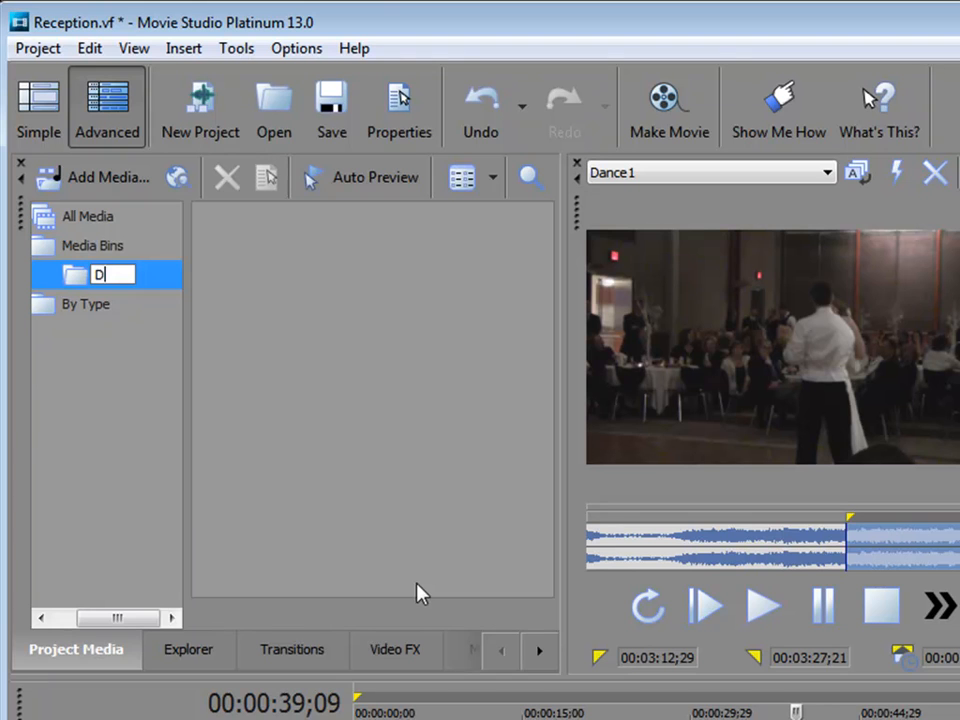
key(Return)
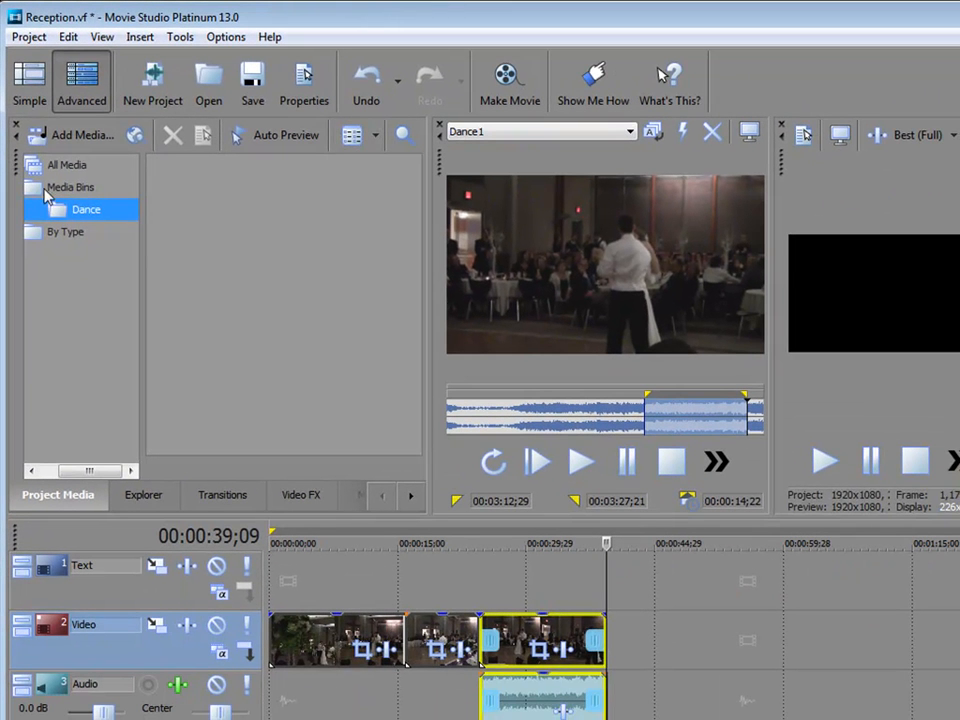
With the Dance bin selected, create a subclip named Dance2 from the current Trimmer selection.
click(62, 235)
click(84, 268)
right_click(666, 412)
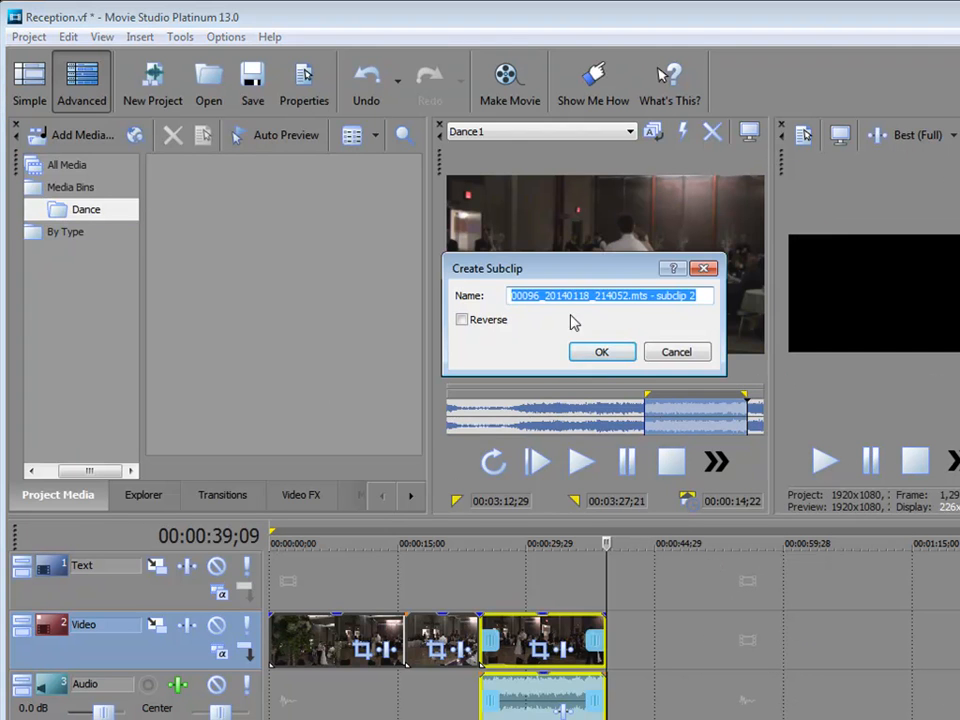
text(Danc3)
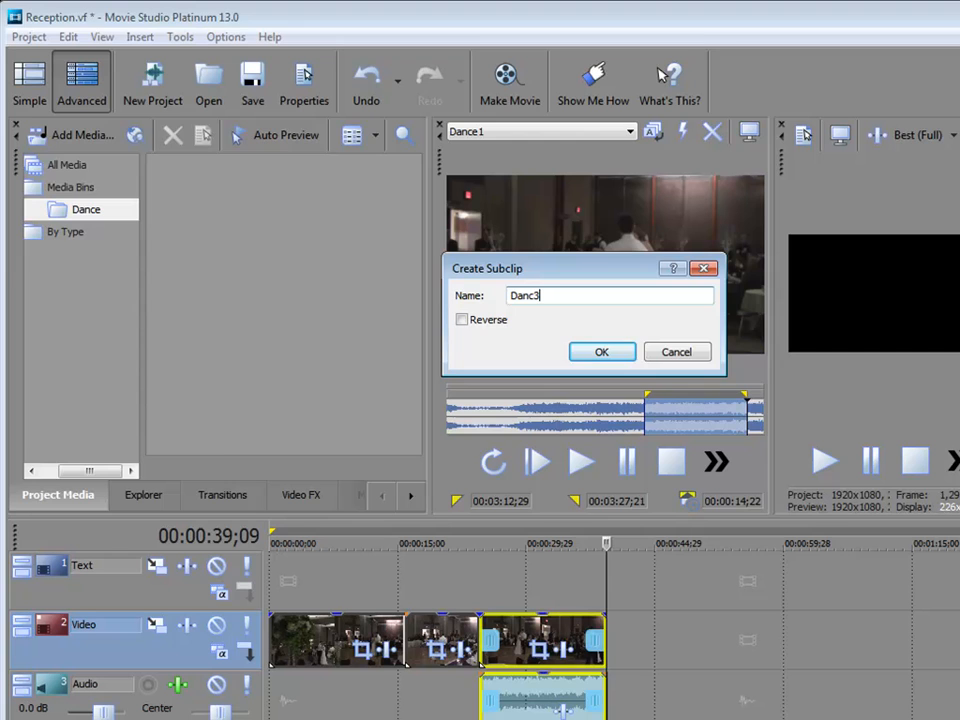
key(BackSpace)
text(e2)
click(621, 343)
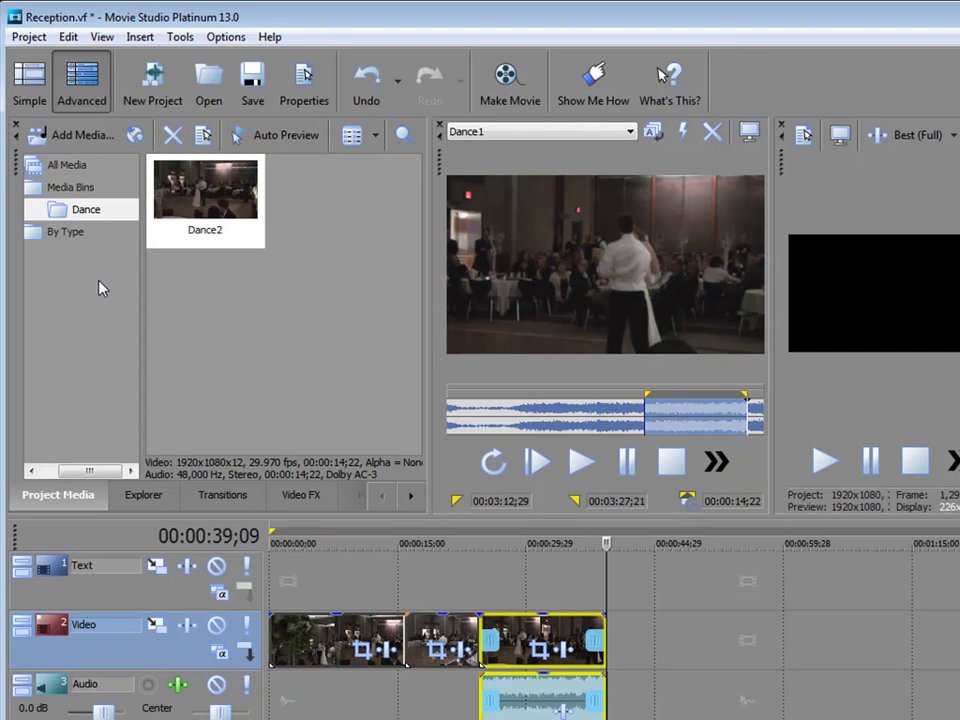